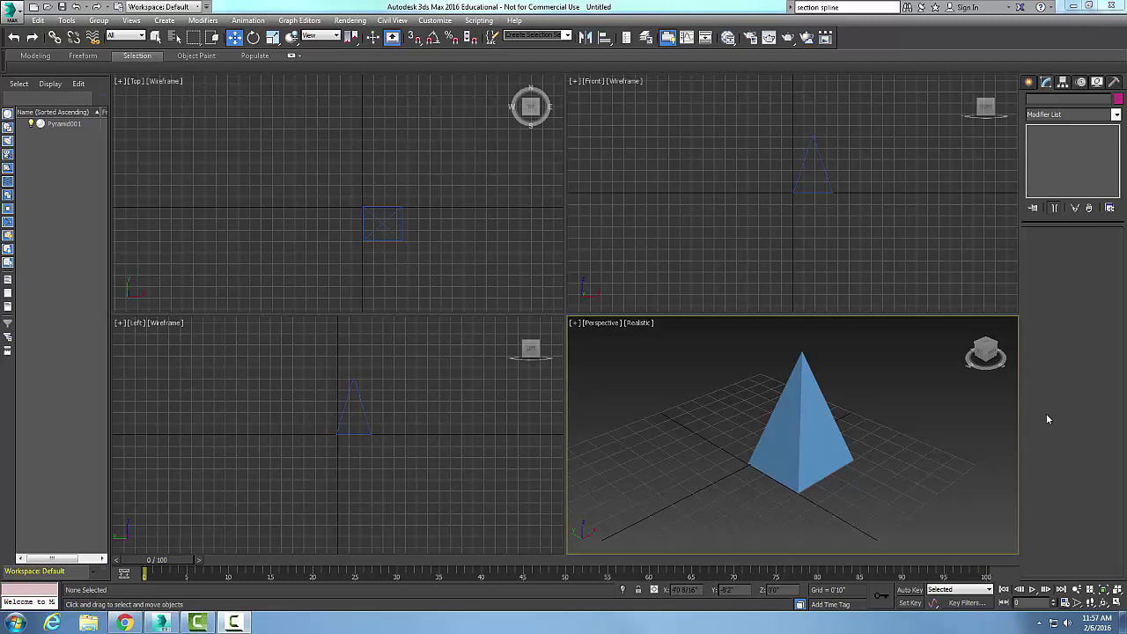
Step: Create a Section spline about 11'5" long and 7'10" wide around the pyramid in the Perspective view
left_click(1031, 83)
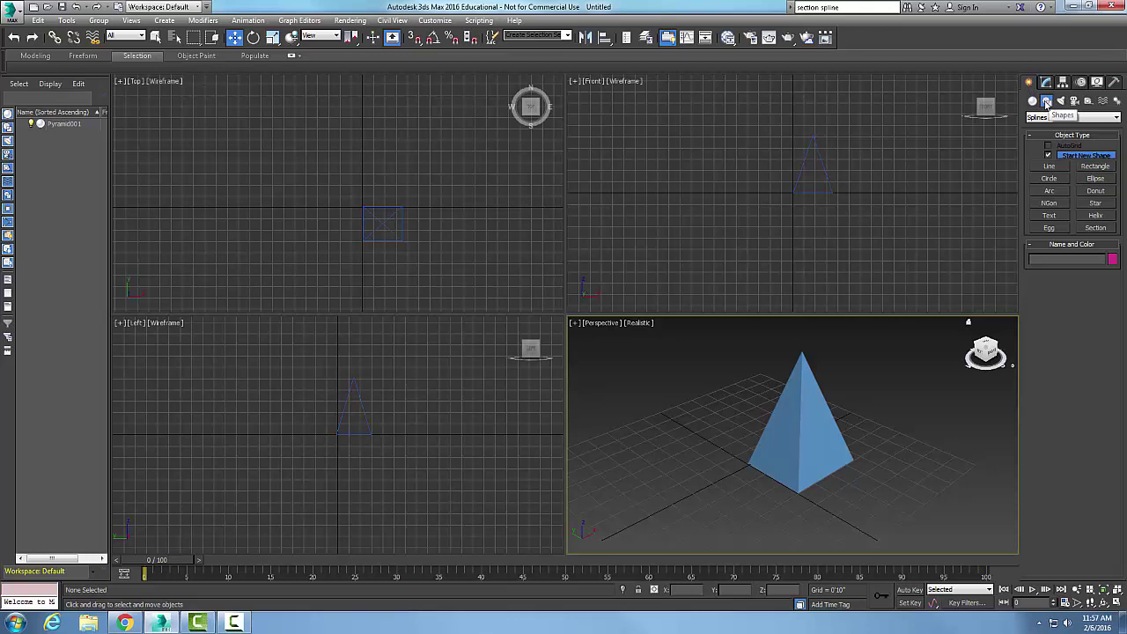
left_click(1115, 119)
left_click(1080, 129)
left_click(1096, 229)
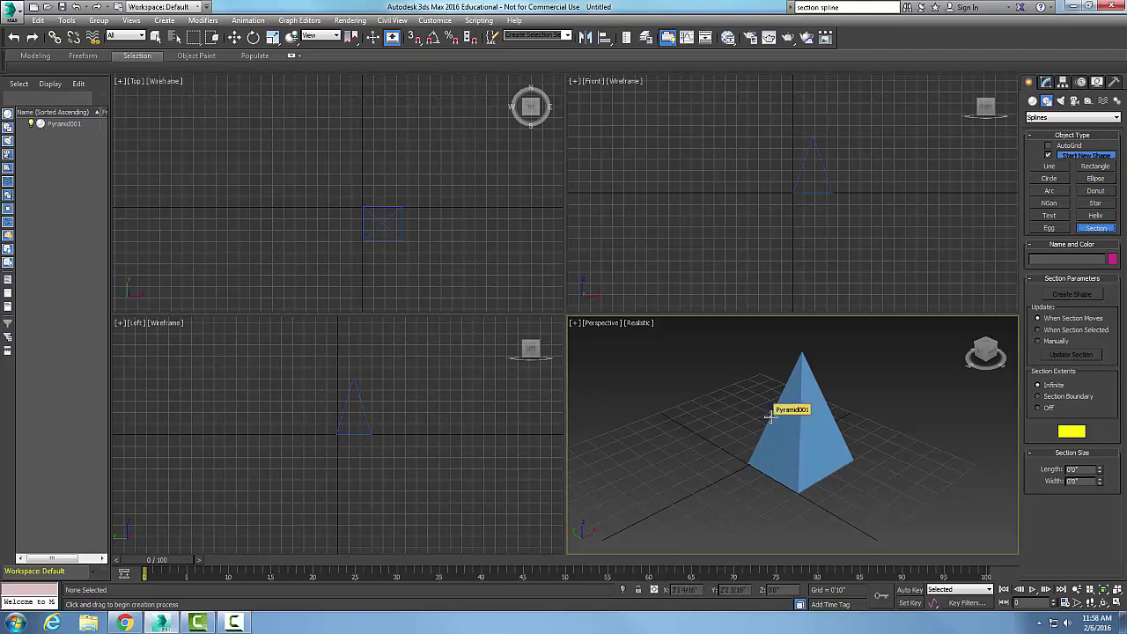
left_click_drag(769, 417, 801, 516)
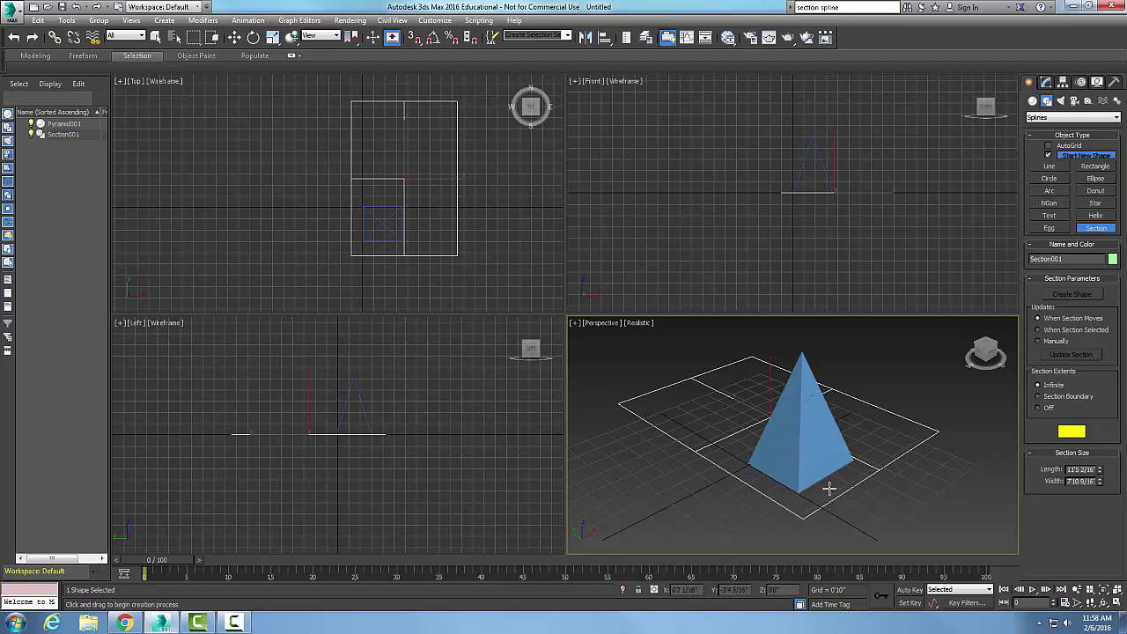
left_click(769, 397)
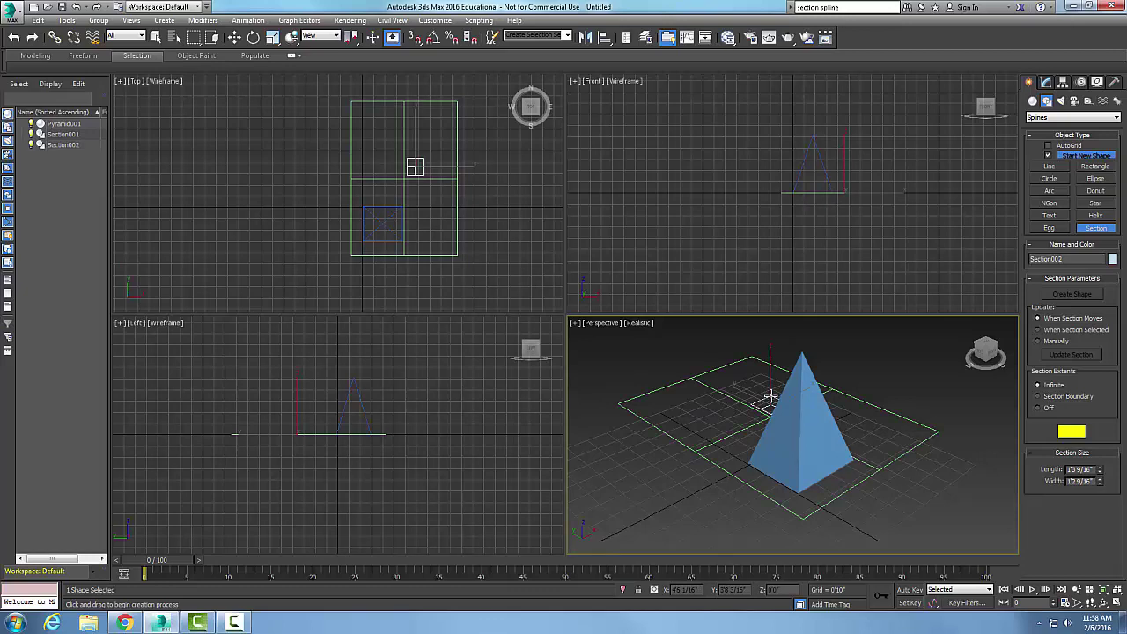
key("w")
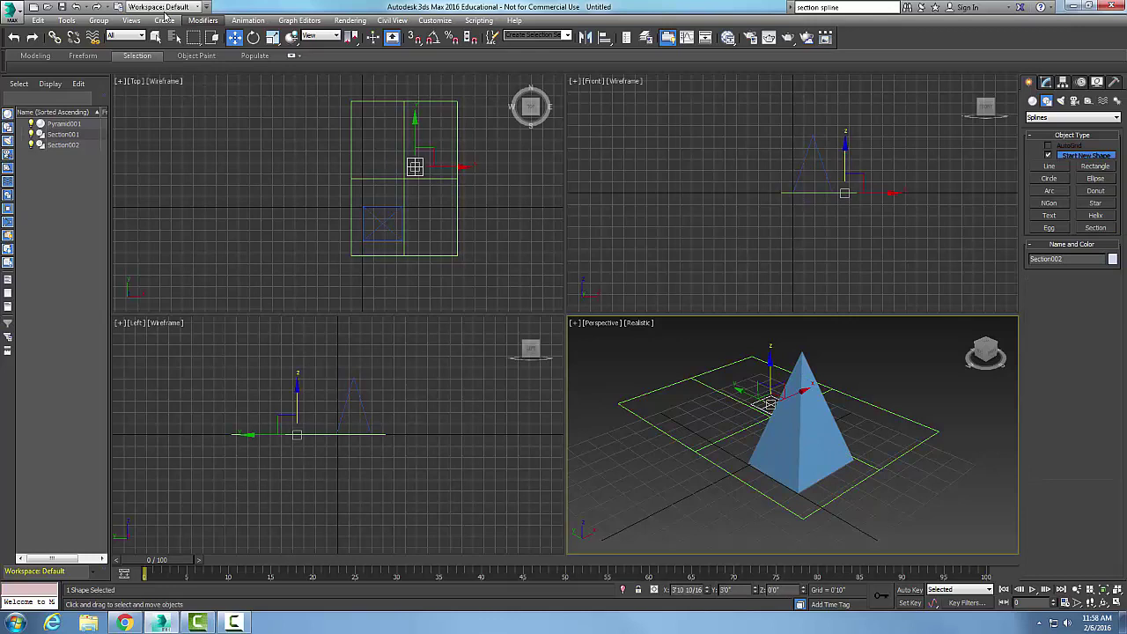
left_click(76, 7)
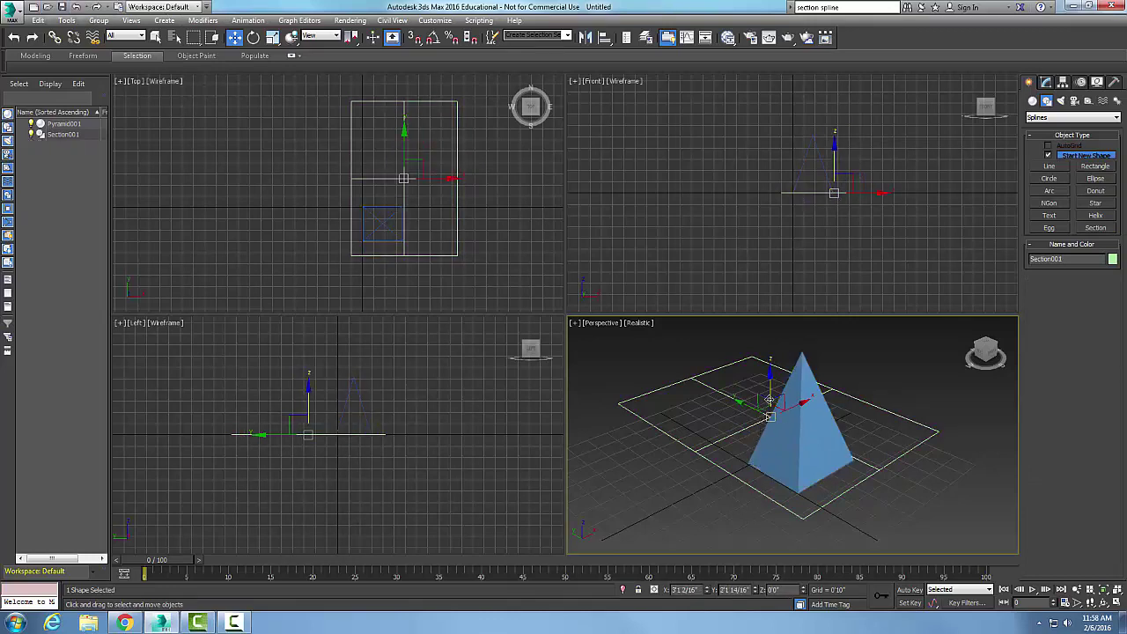
Step: Raise the section plane to about 1'9" in Z so it cuts the pyramid, and keep its section color yellow
left_click_drag(769, 400, 769, 361)
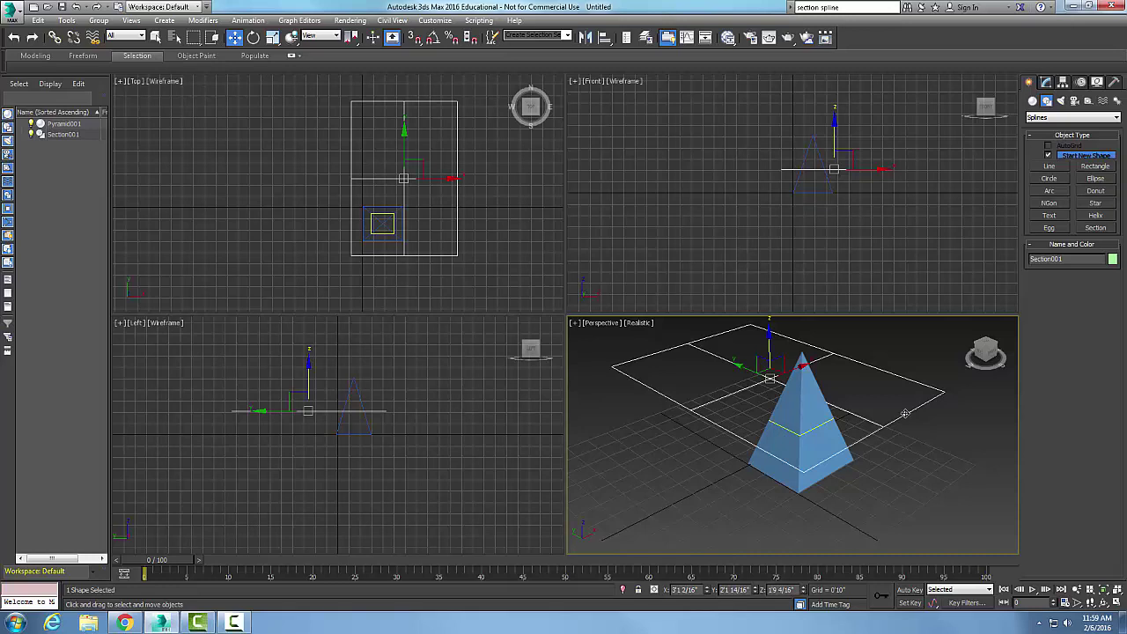
left_click(1048, 83)
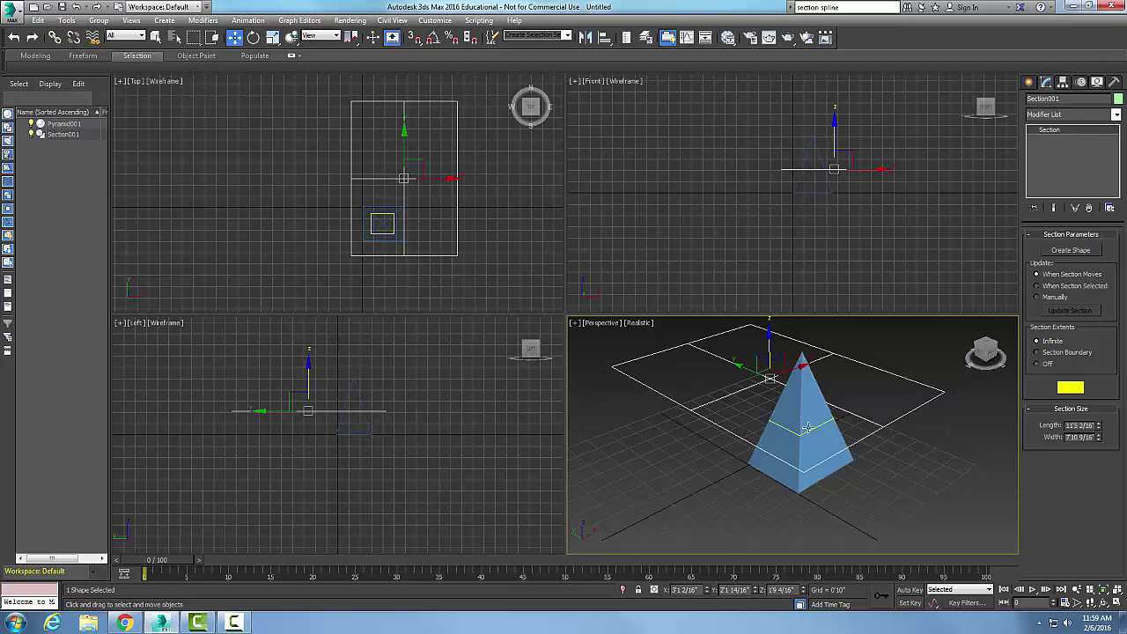
left_click(1070, 388)
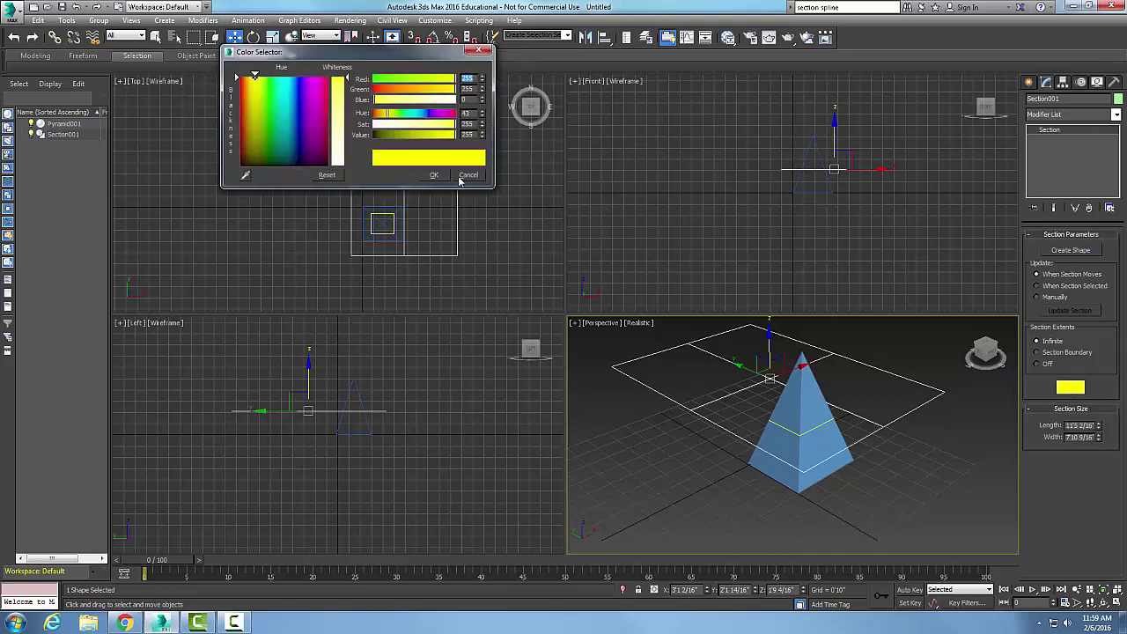
left_click(432, 175)
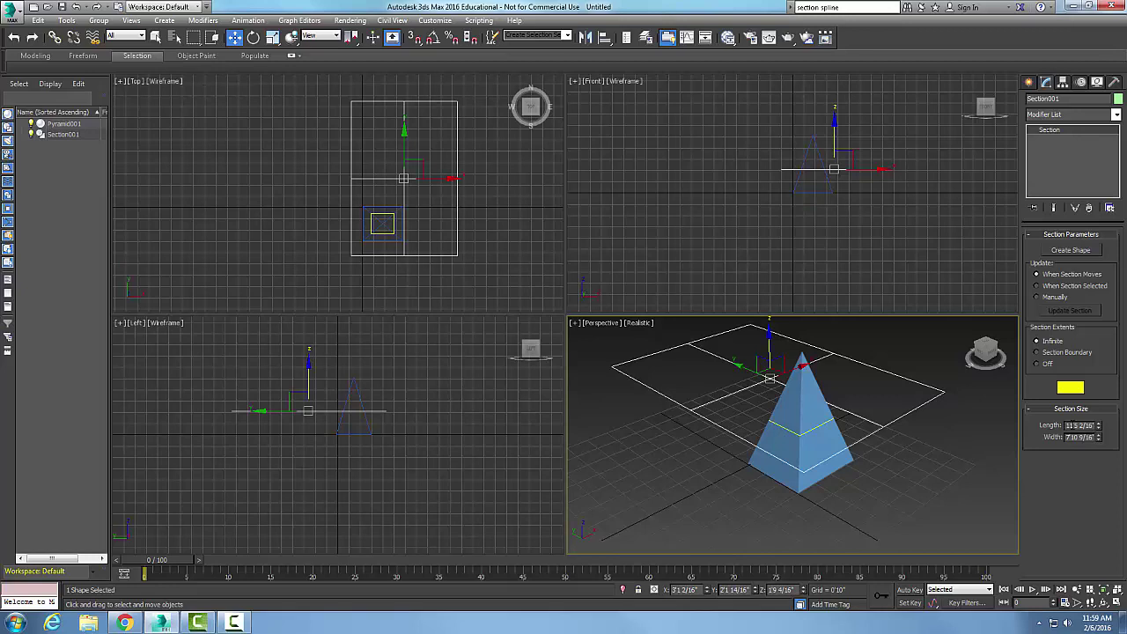
Step: Set the section plane's length to 8'
left_click_drag(1066, 425, 1107, 425)
type("8")
key("Return")
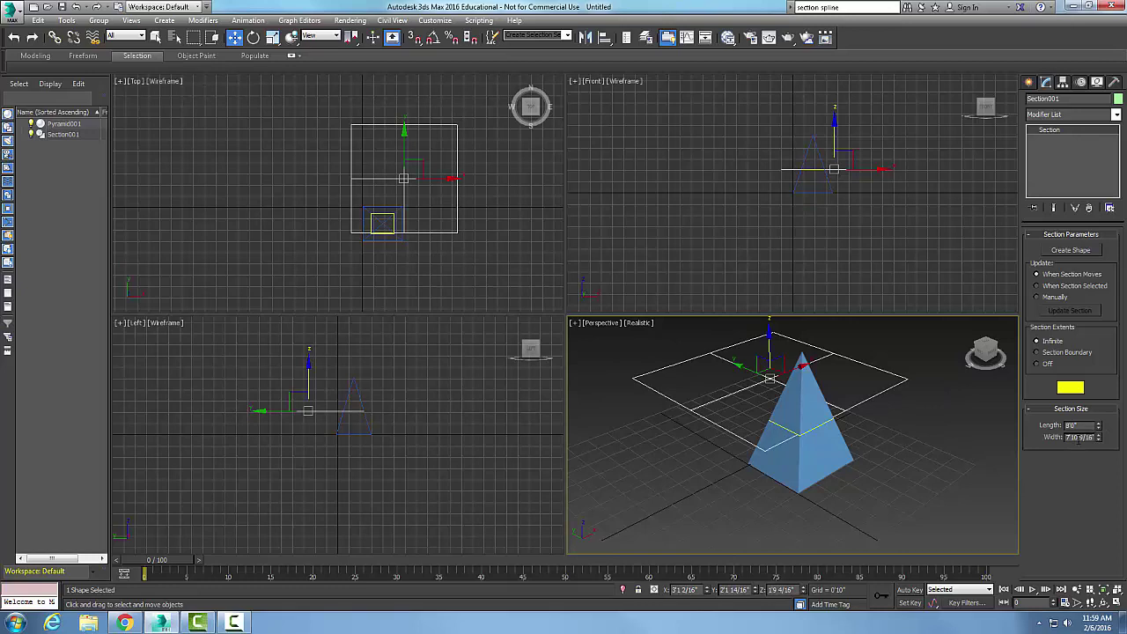
Step: Set the section plane's length to 10' and its width to 6'
left_click_drag(1091, 425, 1038, 432)
type("10'")
key("Return")
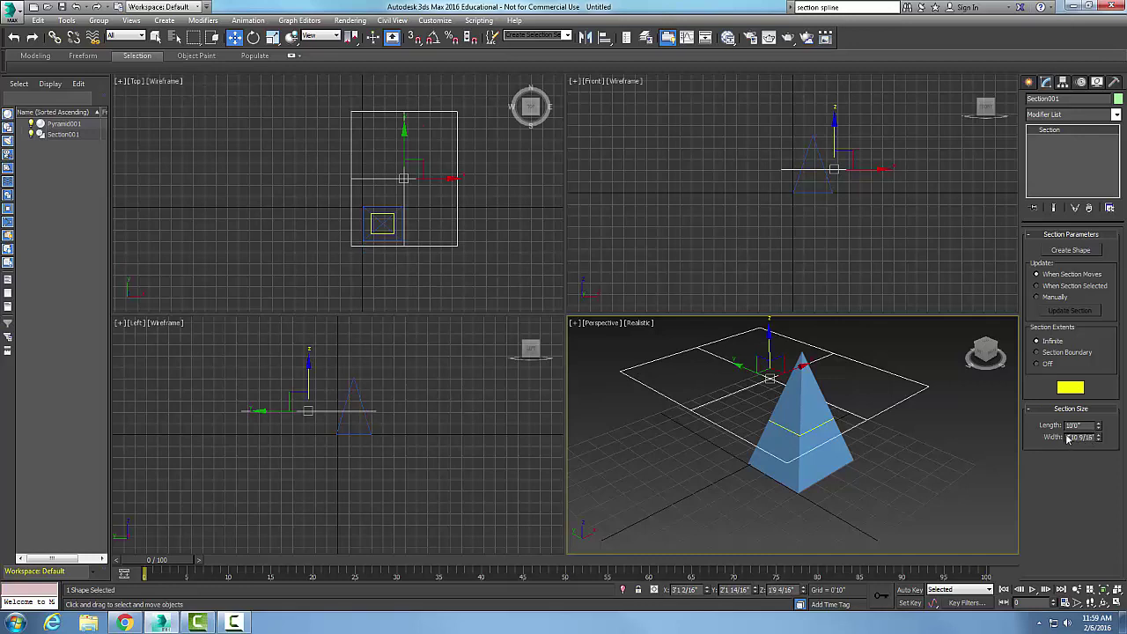
double_click(1068, 436)
type("6")
key("Return")
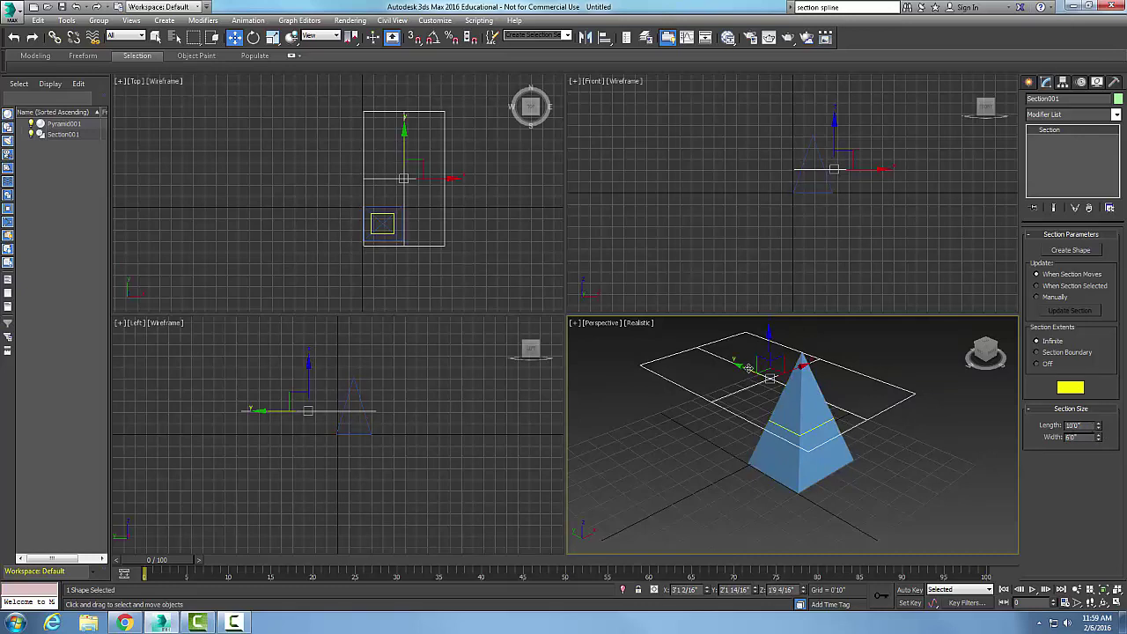
Step: Move the section plane to roughly center it on the pyramid, and try Section Boundary extents before restoring Infinite
left_click_drag(747, 368, 872, 524)
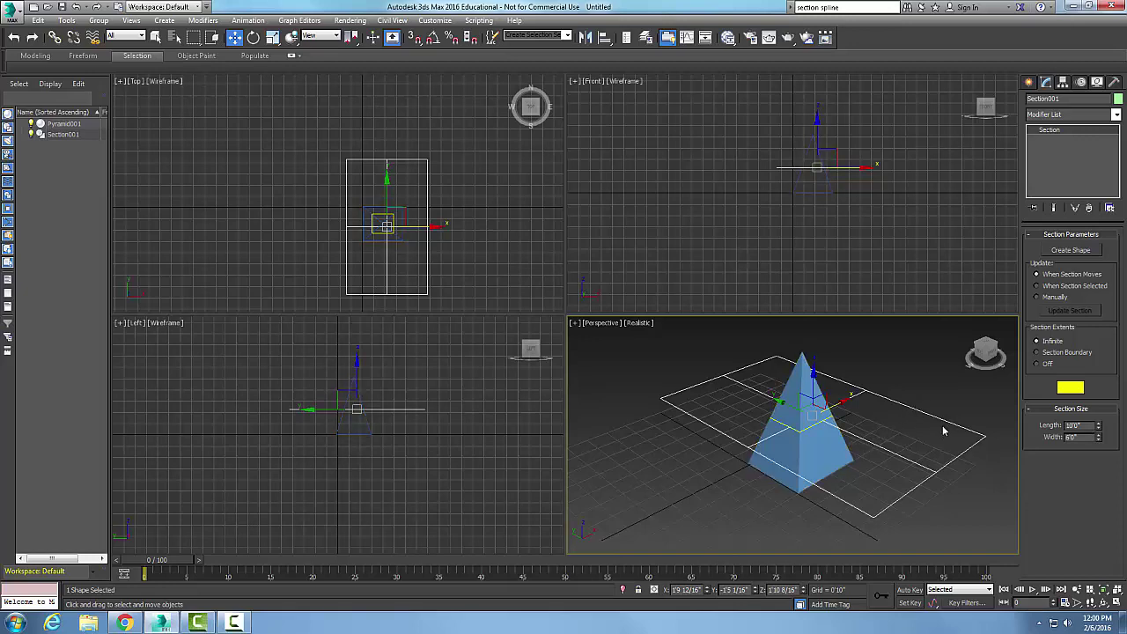
left_click(1037, 352)
left_click(1036, 342)
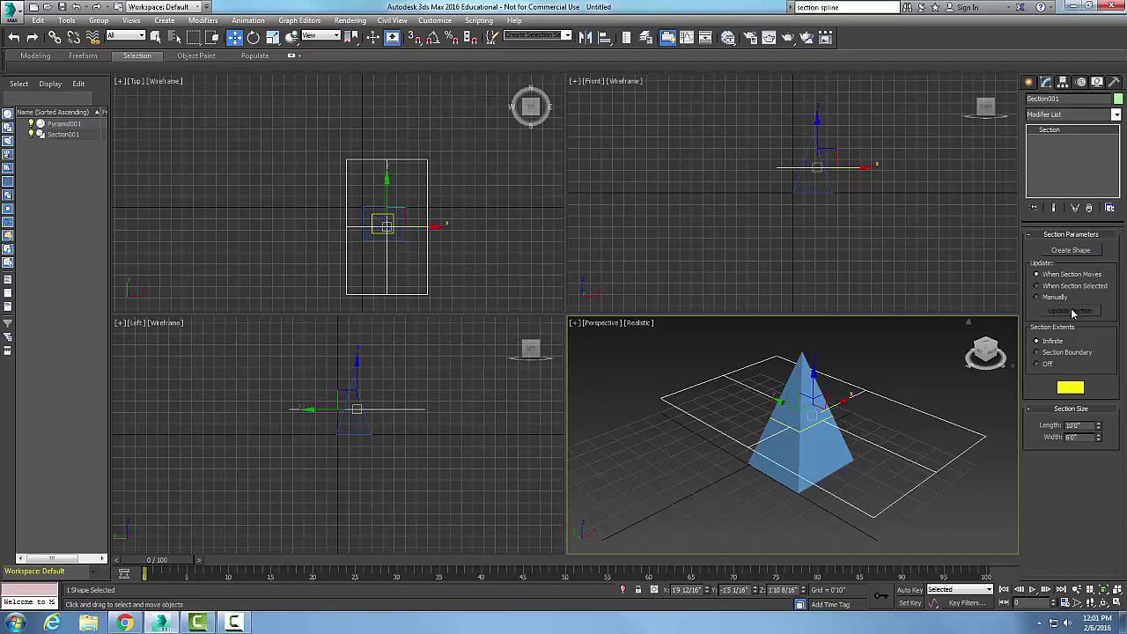
Step: Create a shape from the pyramid's section and name it "Cross Section of Pyr"
left_click(1064, 252)
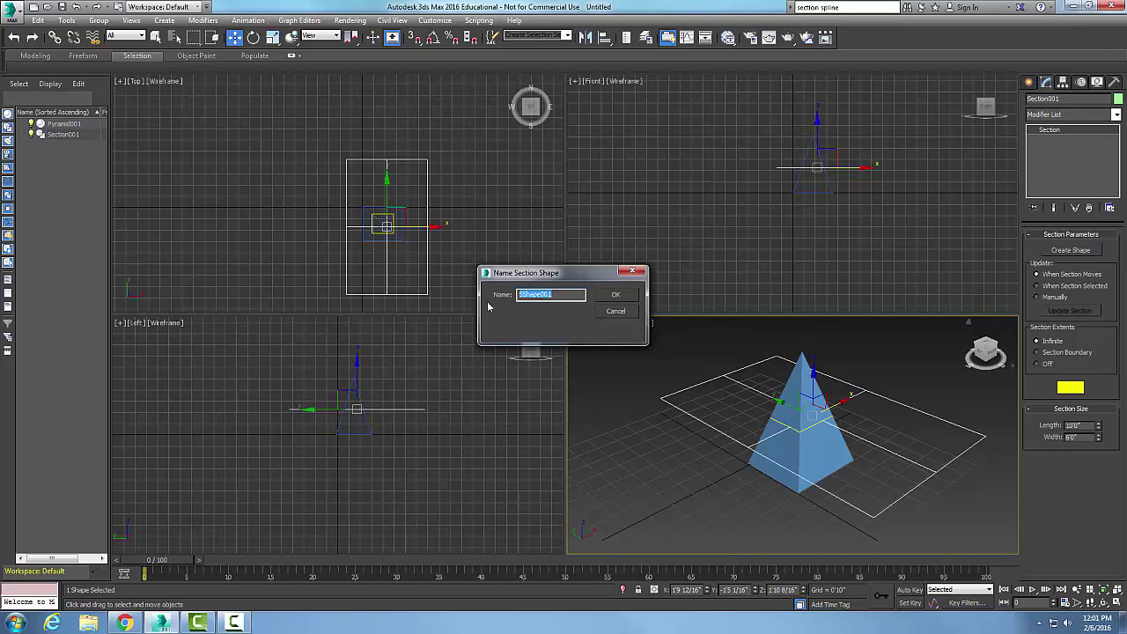
type("Cross Section of Pyr")
left_click(617, 295)
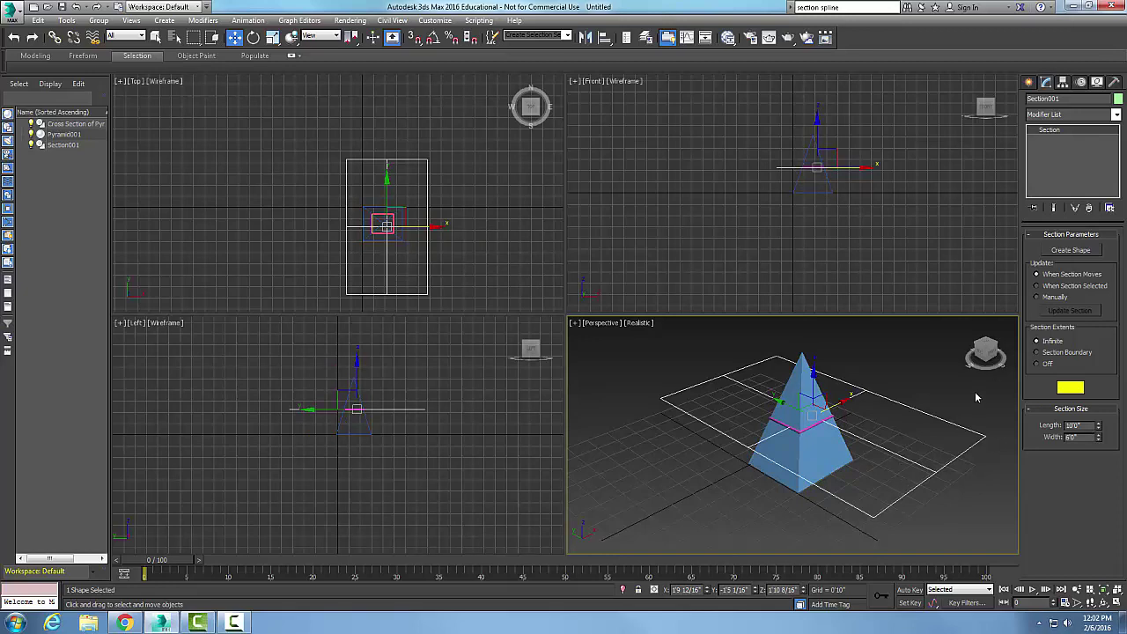
Step: Try turning Section Extents off and updating When Section Selected, restoring Infinite and When Section Moves
left_click(1037, 364)
left_click(1038, 340)
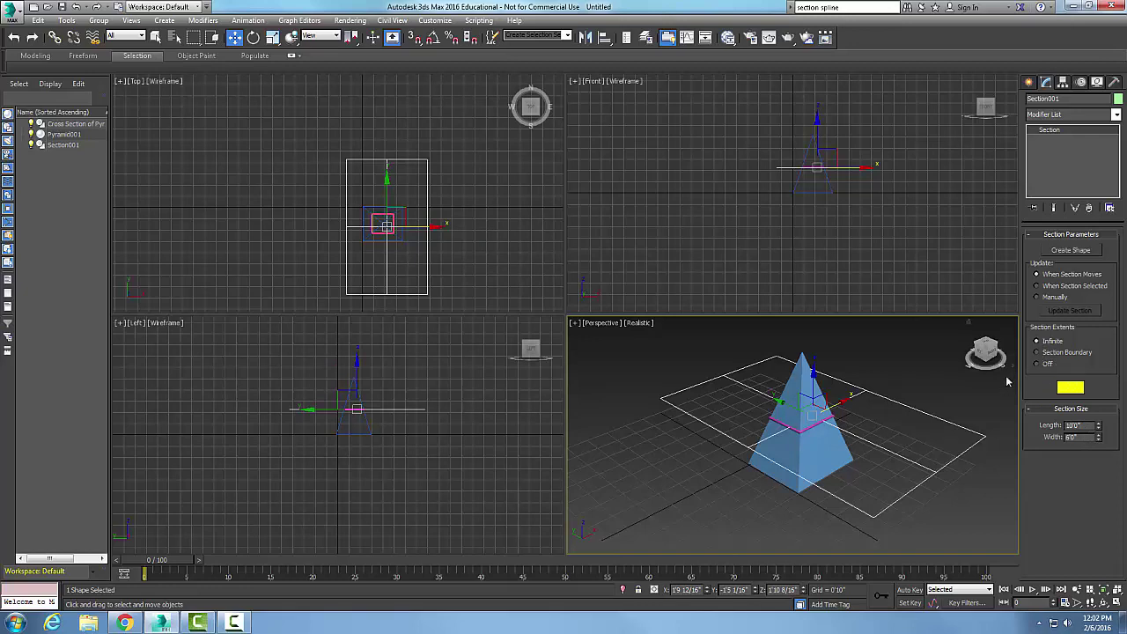
left_click(1037, 286)
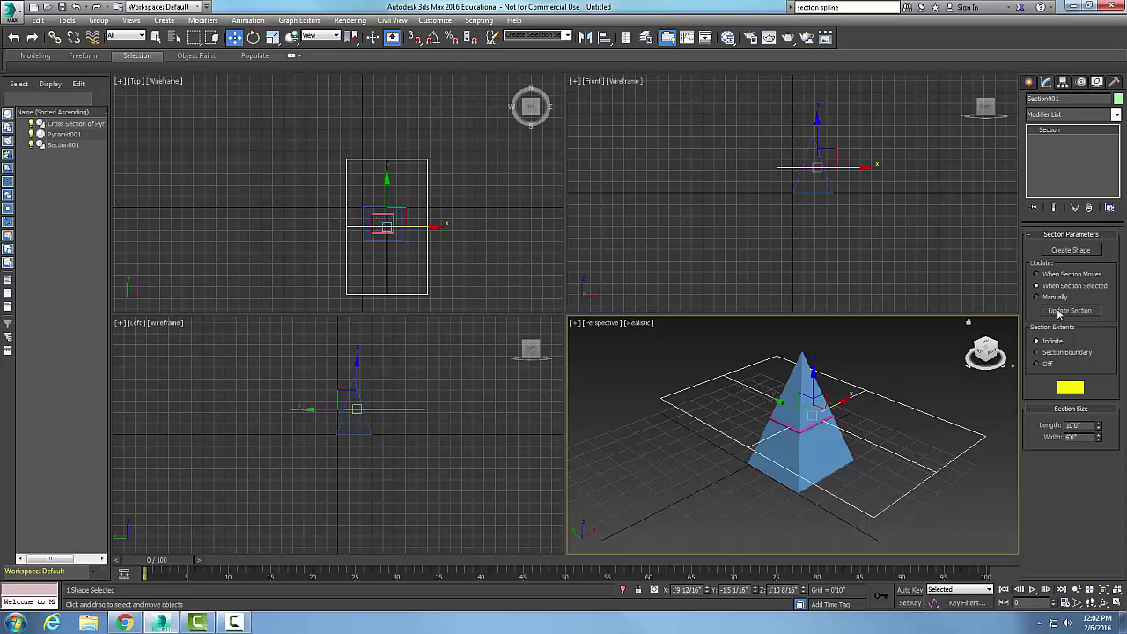
left_click(1038, 276)
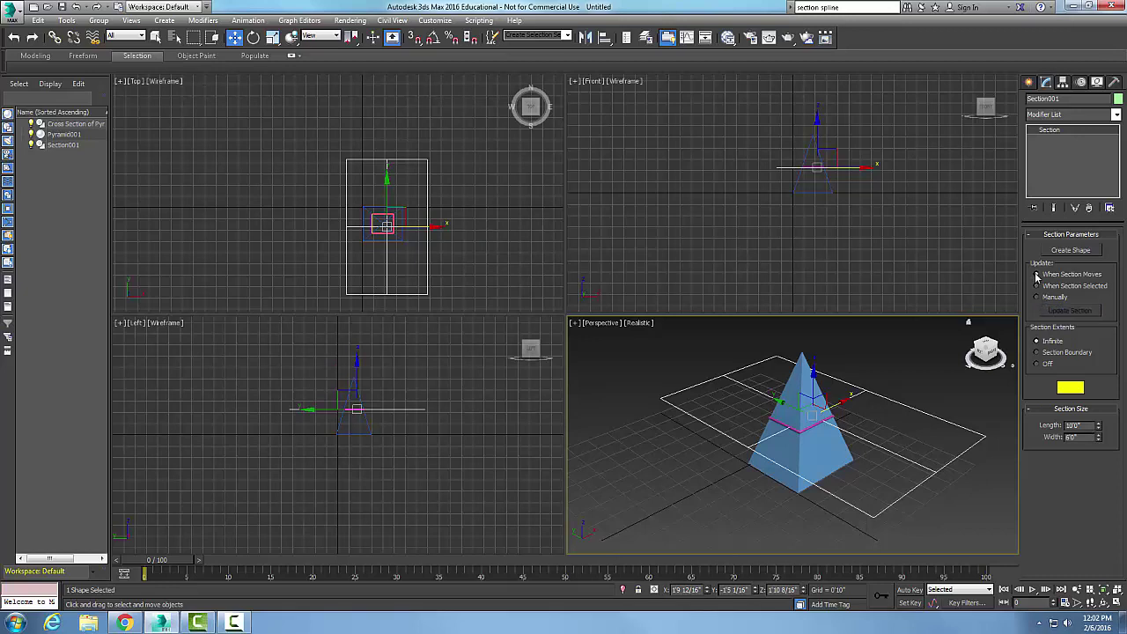